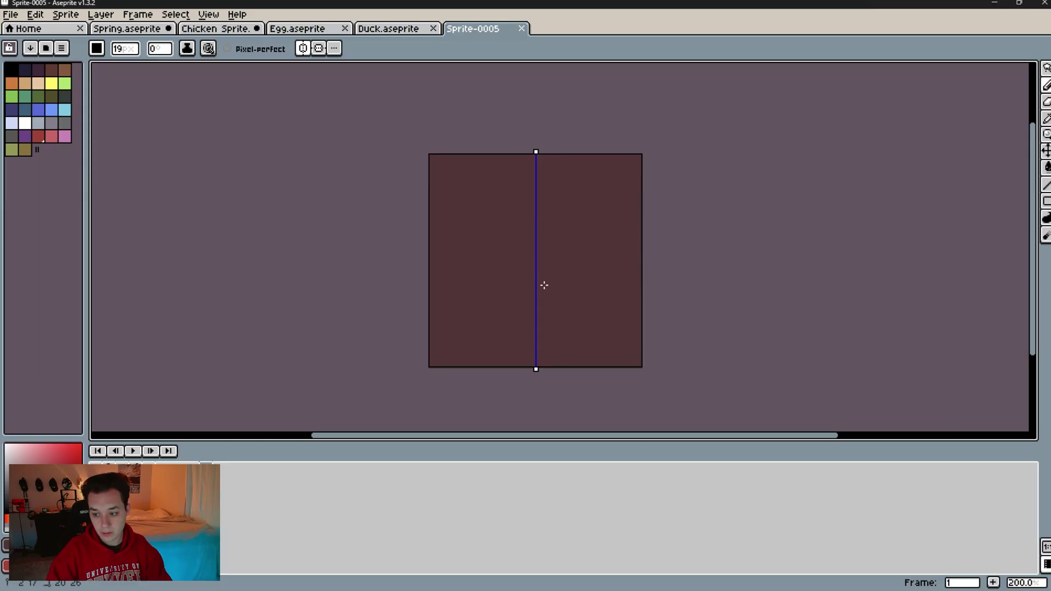
Turn off tiled mode for the dark brown tile sprite
{"action": "scroll", "coordinate": [543, 285], "scroll_direction": "up", "scroll_amount": 2}
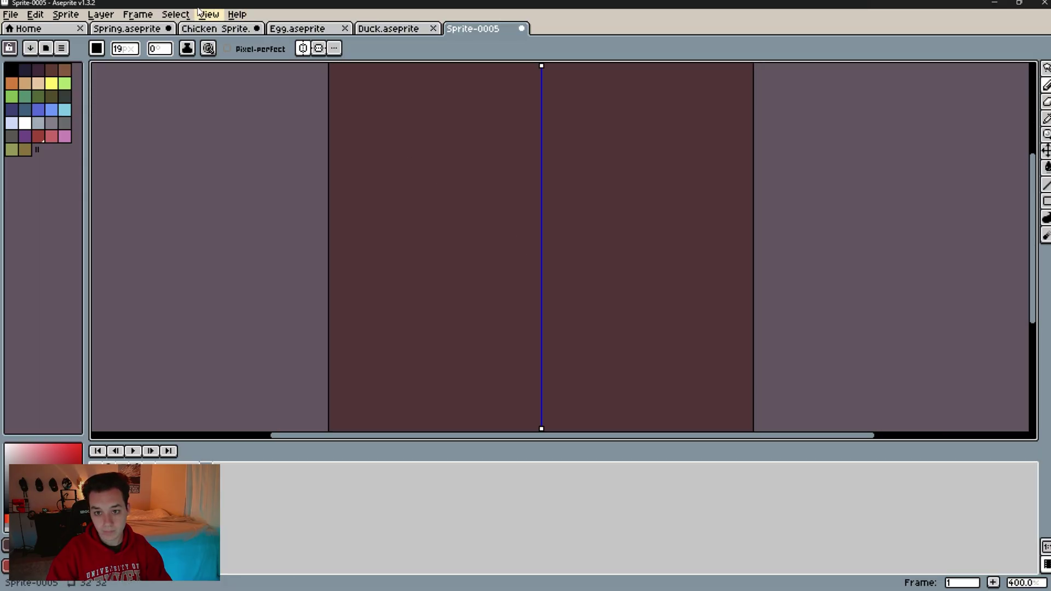
{"action": "left_click", "coordinate": [207, 15]}
{"action": "mouse_move", "coordinate": [283, 88]}
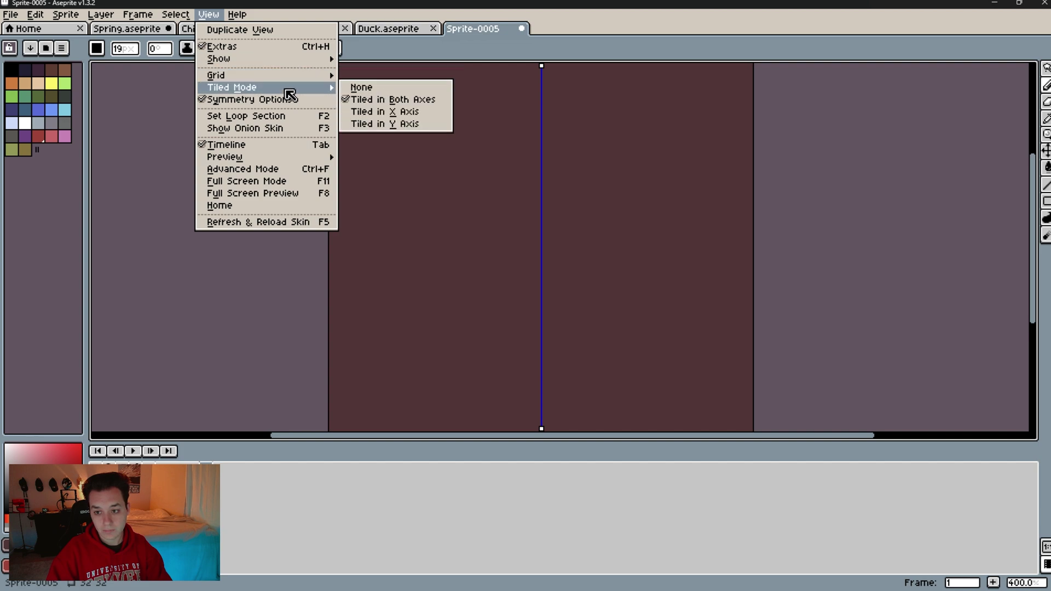
{"action": "left_click", "coordinate": [361, 87]}
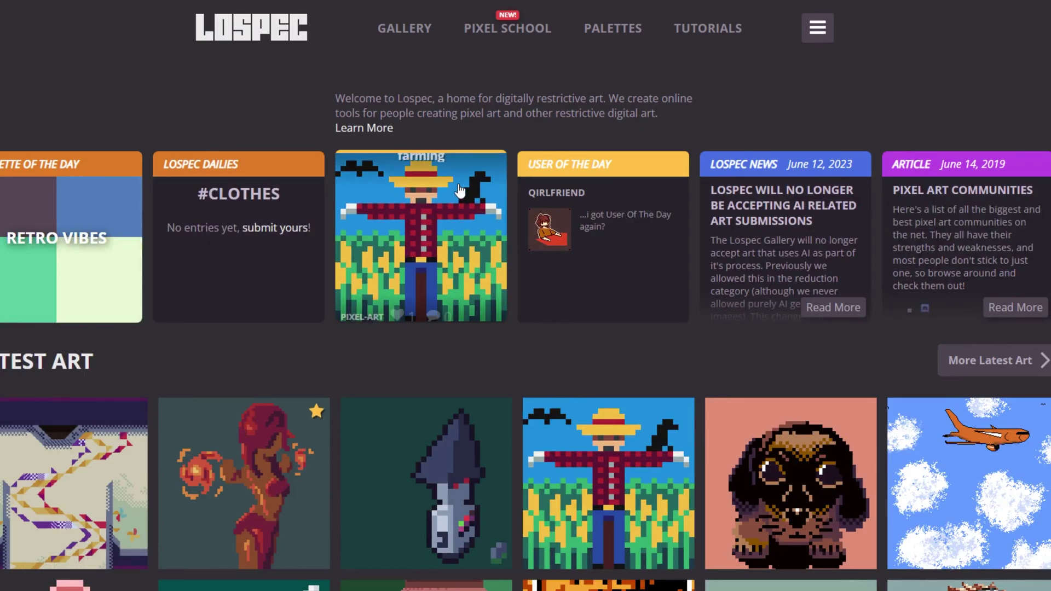
Open the palette list on Lospec and browse the available pixel art palettes
{"action": "left_click", "coordinate": [613, 34]}
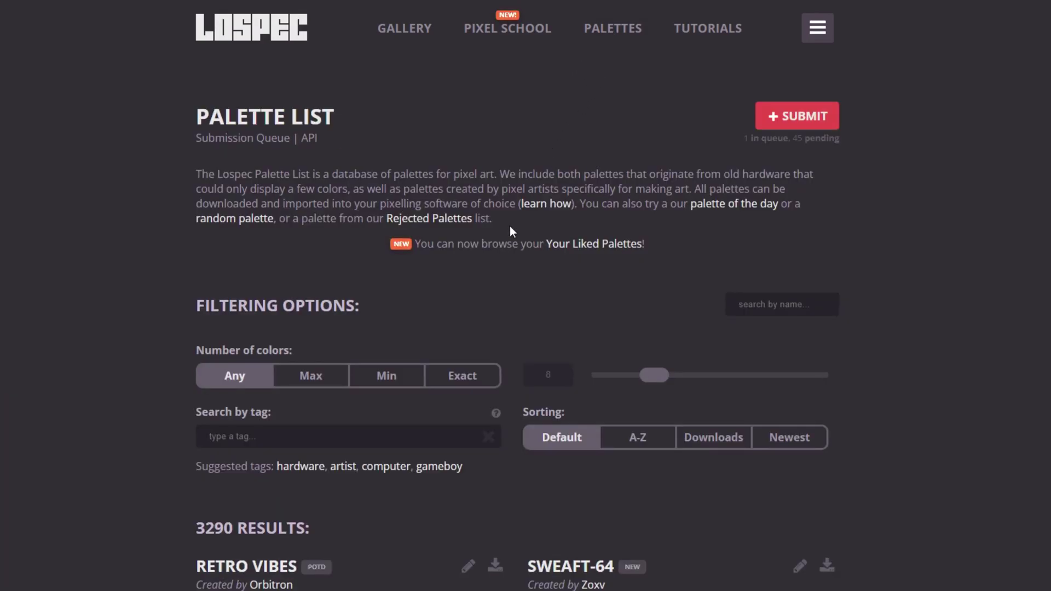
{"action": "scroll", "coordinate": [497, 324], "scroll_direction": "down", "scroll_amount": 5}
{"action": "scroll", "coordinate": [497, 324], "scroll_direction": "down", "scroll_amount": 8}
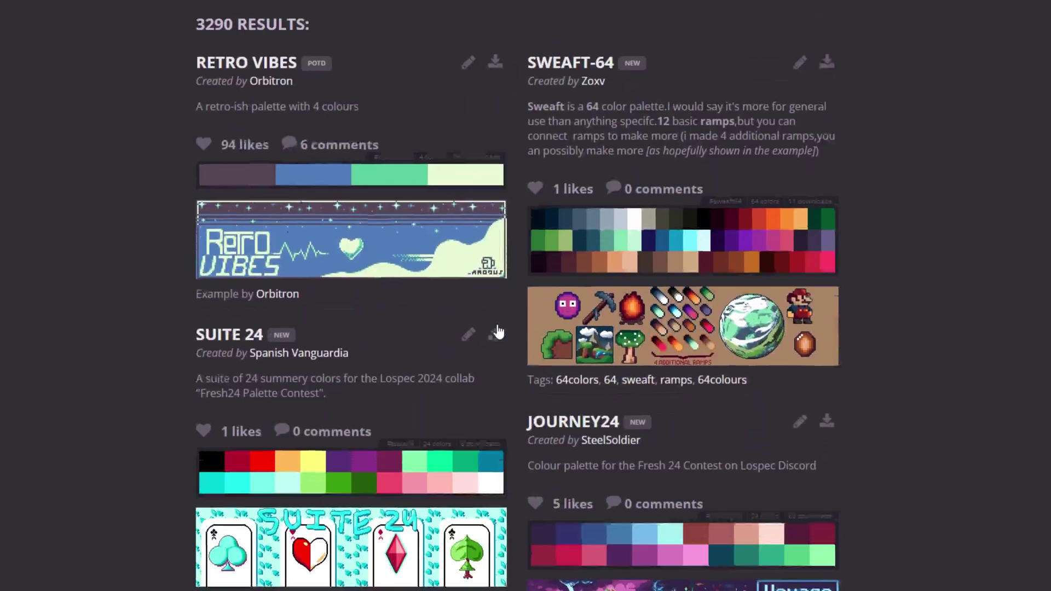
{"action": "scroll", "coordinate": [497, 324], "scroll_direction": "down", "scroll_amount": 3}
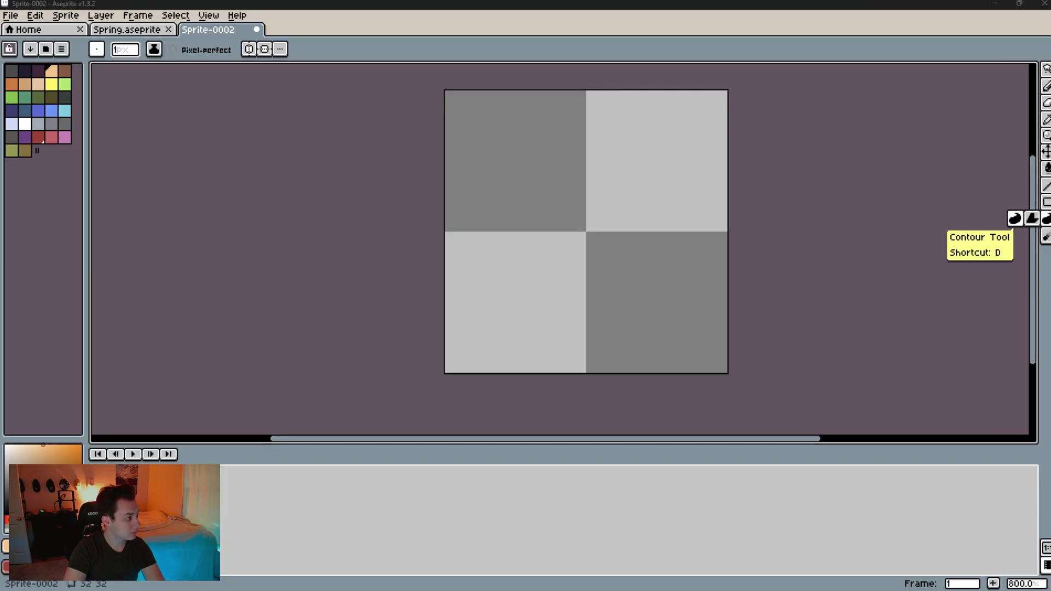
Draw the bird's body silhouette in light tan on the 32 × 32 canvas, then recolor it brown and add a black eye and yellow beak
{"action": "mouse_move", "coordinate": [634, 242]}
{"action": "left_mouse_down"}
{"action": "mouse_move", "coordinate": [540, 282]}
{"action": "mouse_move", "coordinate": [610, 246]}
{"action": "mouse_move", "coordinate": [570, 285]}
{"action": "left_mouse_up"}
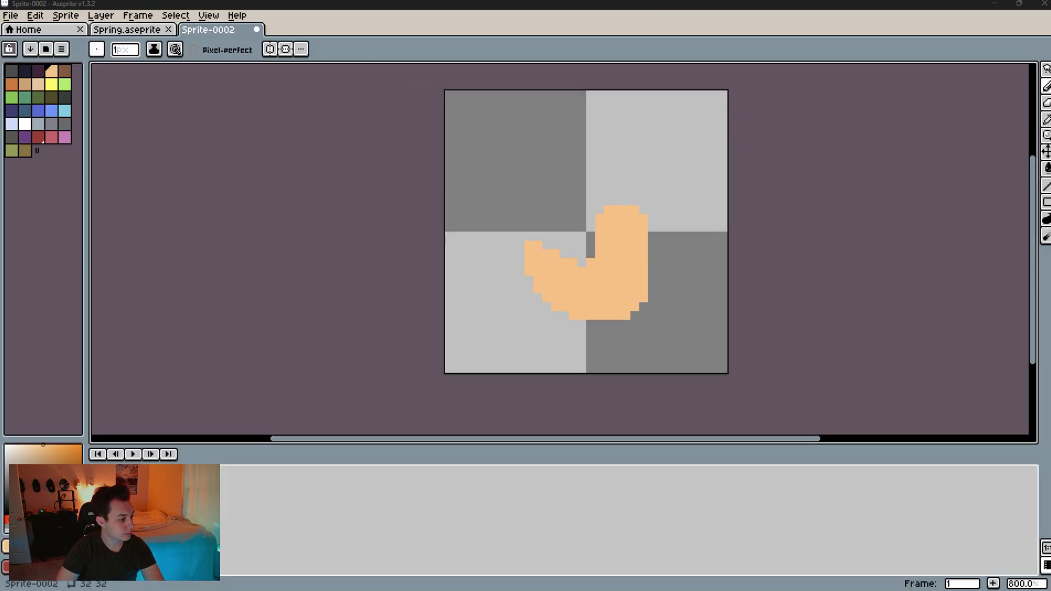
{"action": "left_click", "coordinate": [624, 236]}
{"action": "left_click", "coordinate": [602, 273]}
{"action": "left_click", "coordinate": [619, 240]}
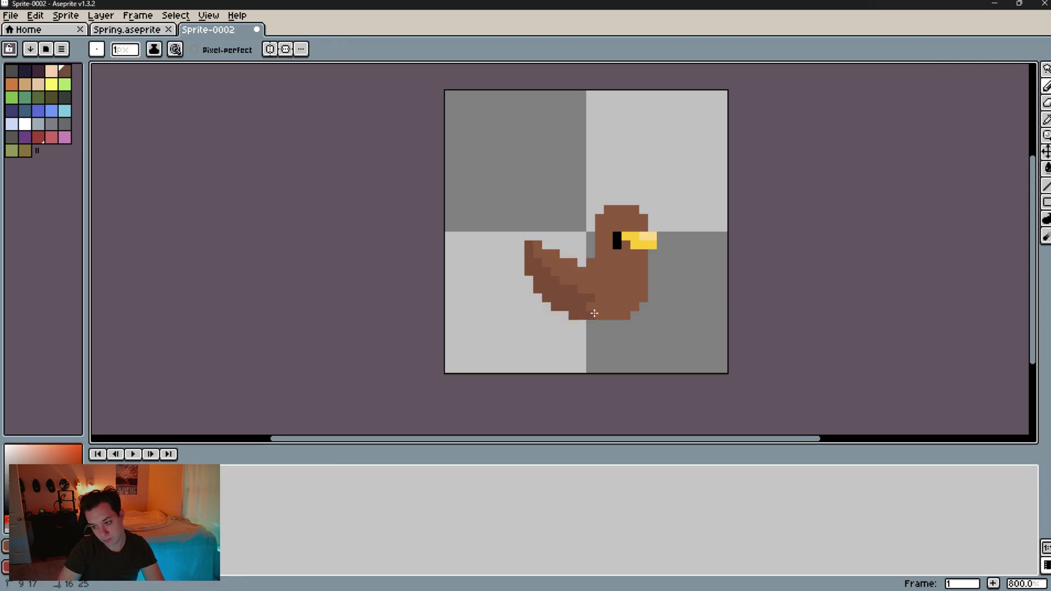
Finish the chicken sprite with tail shading, a red comb and wattle, a black outline, and yellow feet
{"action": "left_click_drag", "start_coordinate": [526, 241], "coordinate": [630, 326]}
{"action": "left_click_drag", "start_coordinate": [586, 172], "coordinate": [644, 271]}
{"action": "left_click", "coordinate": [45, 584]}
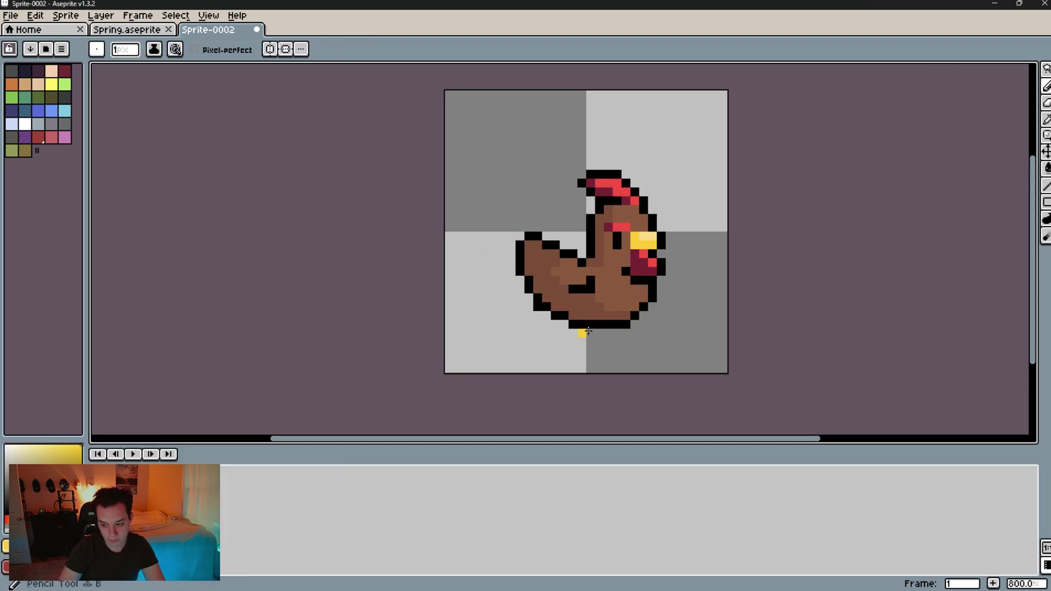
{"action": "left_click_drag", "start_coordinate": [553, 328], "coordinate": [646, 337]}
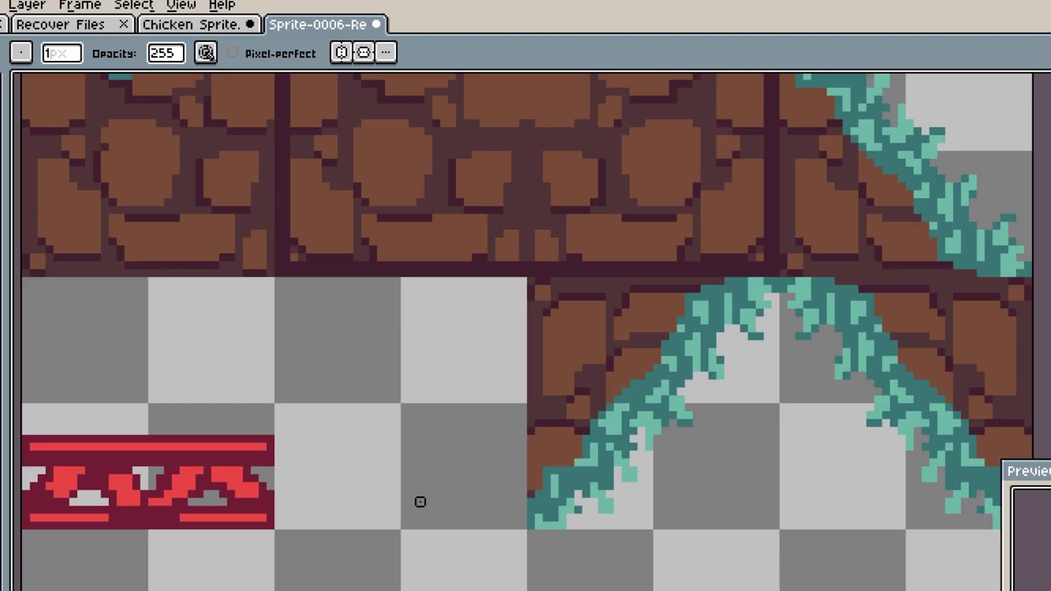
{"action": "scroll", "coordinate": [420, 502], "scroll_direction": "down", "scroll_amount": 3}
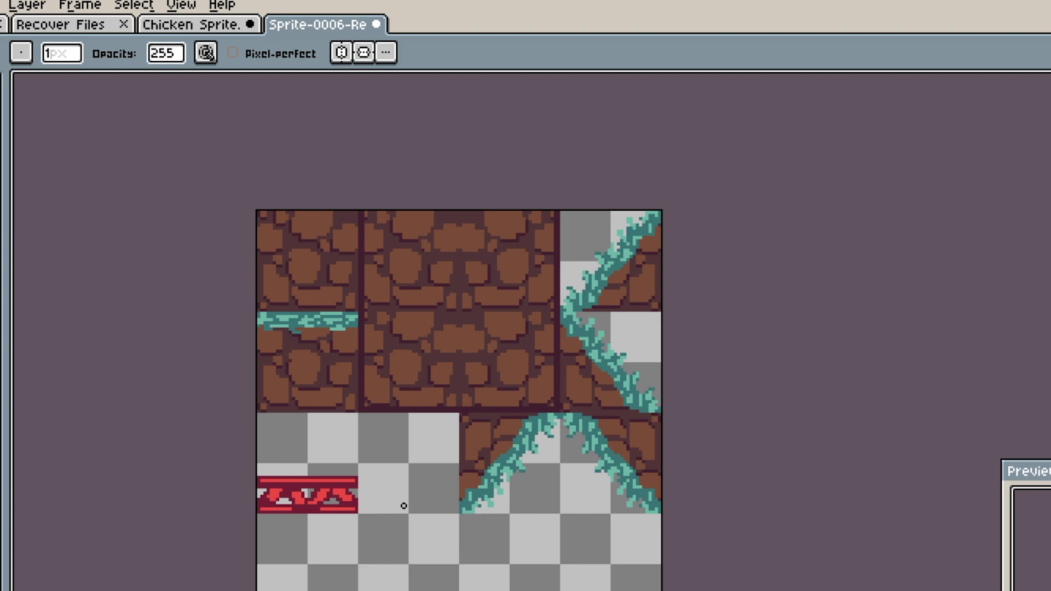
{"action": "scroll", "coordinate": [322, 575], "scroll_direction": "up", "scroll_amount": 3}
{"action": "scroll", "coordinate": [660, 296], "scroll_direction": "up", "scroll_amount": 2}
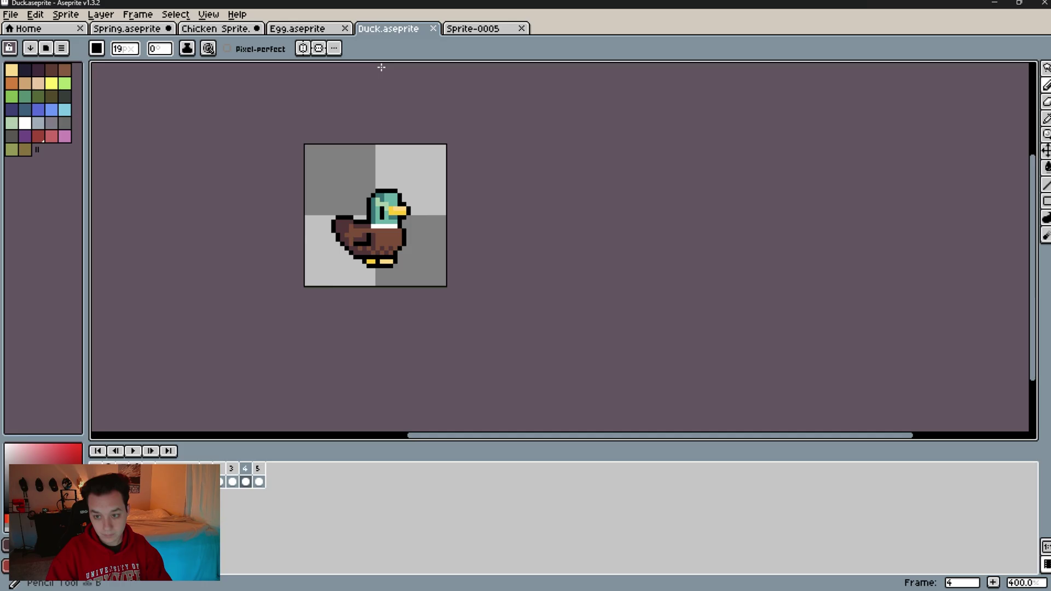
Fill the whole Sprite-0005 tile with dark brown using the 19 px brush, then open the view options
{"action": "left_click", "coordinate": [482, 30]}
{"action": "left_click", "coordinate": [507, 256]}
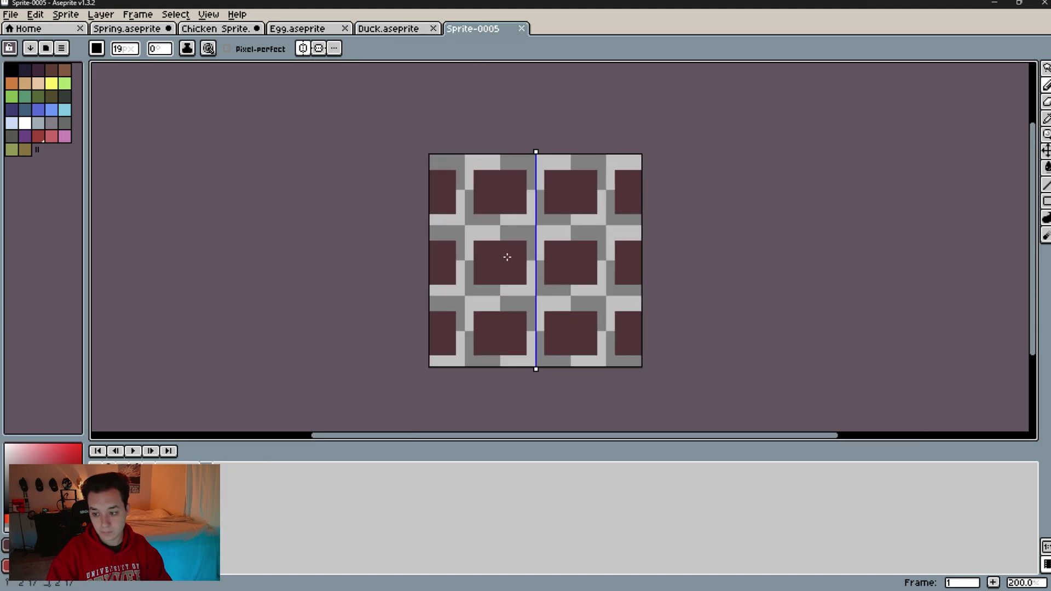
{"action": "left_click", "coordinate": [514, 258]}
{"action": "scroll", "coordinate": [532, 248], "scroll_direction": "up", "scroll_amount": 2}
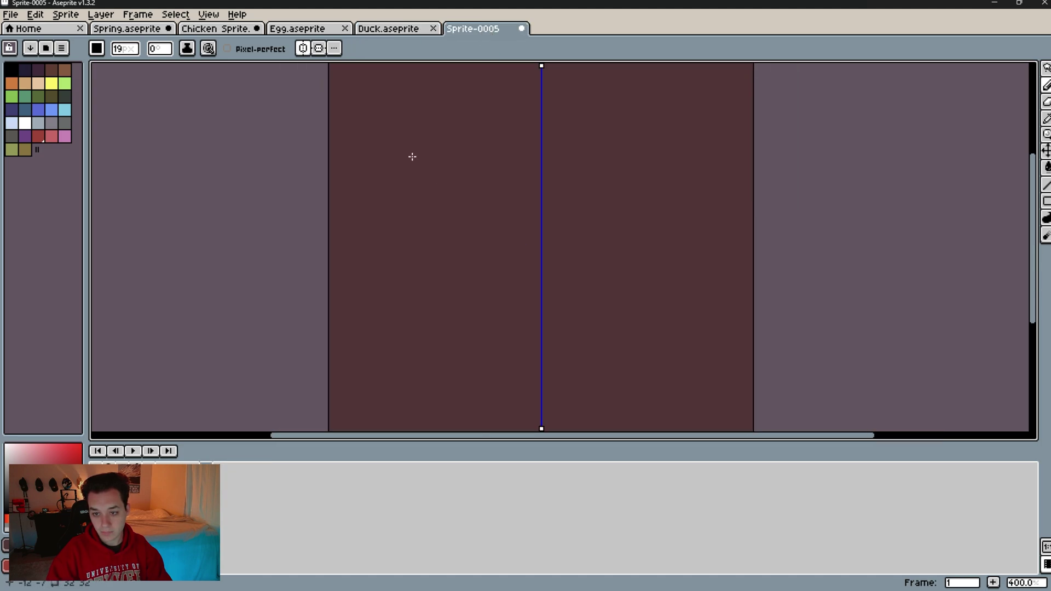
{"action": "left_click", "coordinate": [203, 14]}
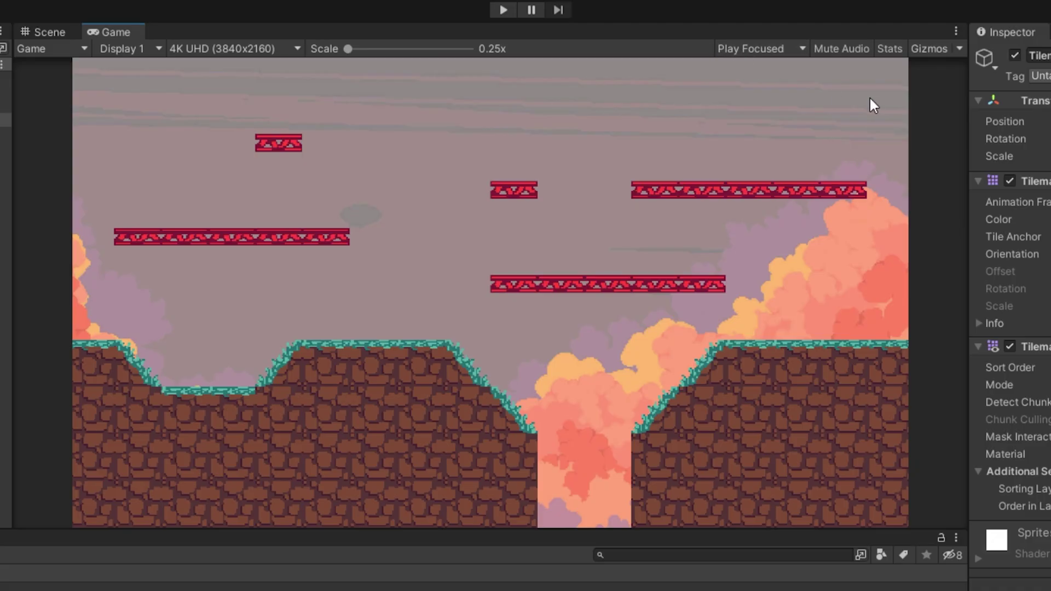
Compare the tilemap level in Unity's Scene and Game views
{"action": "left_click", "coordinate": [50, 32]}
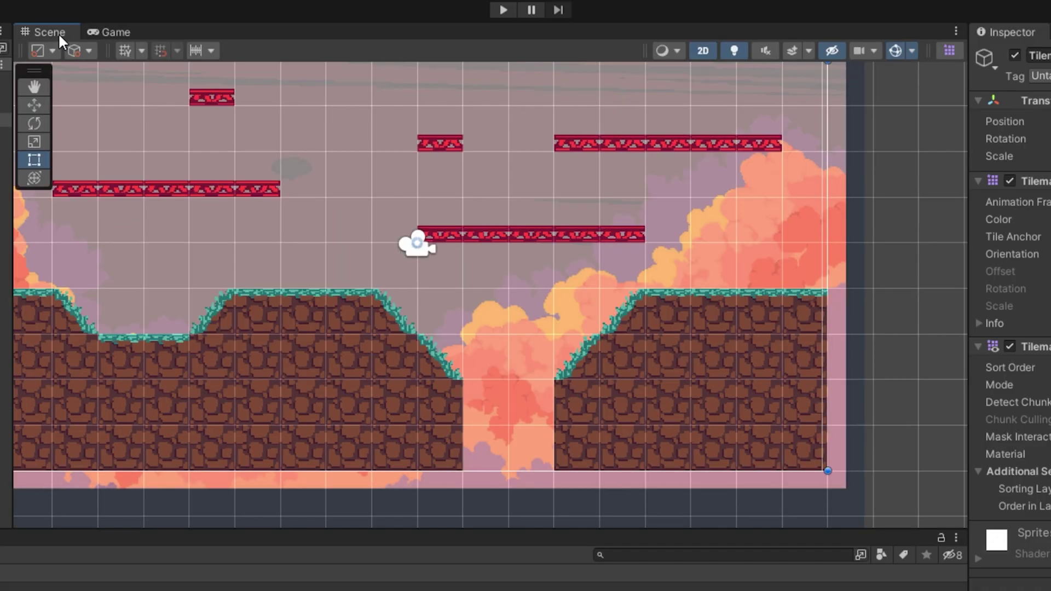
{"action": "left_click", "coordinate": [126, 32]}
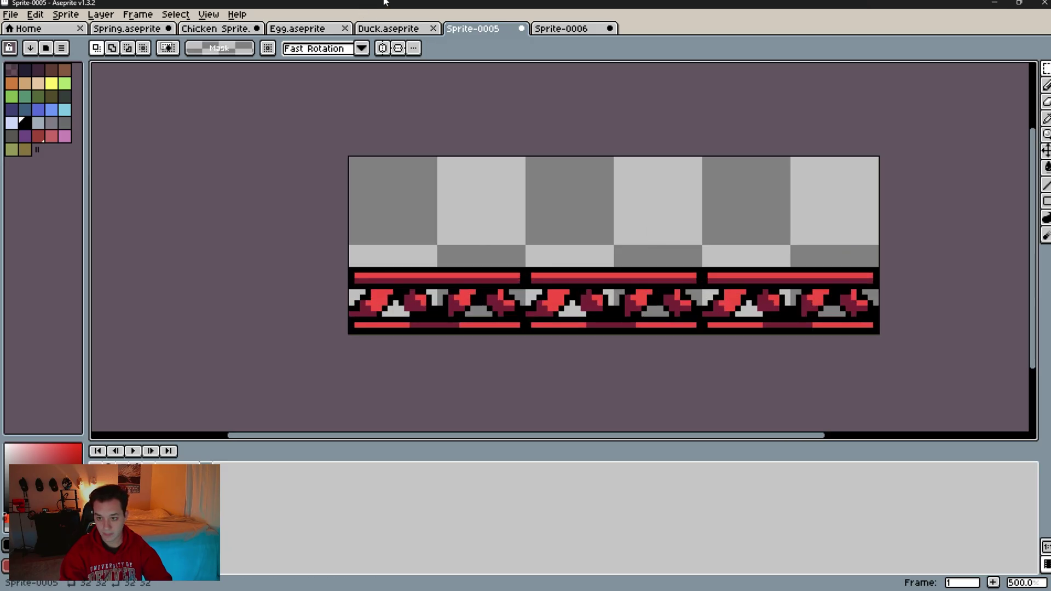
Compare the red platform tile in Sprite-0005 with its placement in the Sprite-0006 tileset in Aseprite
{"action": "left_click", "coordinate": [559, 30]}
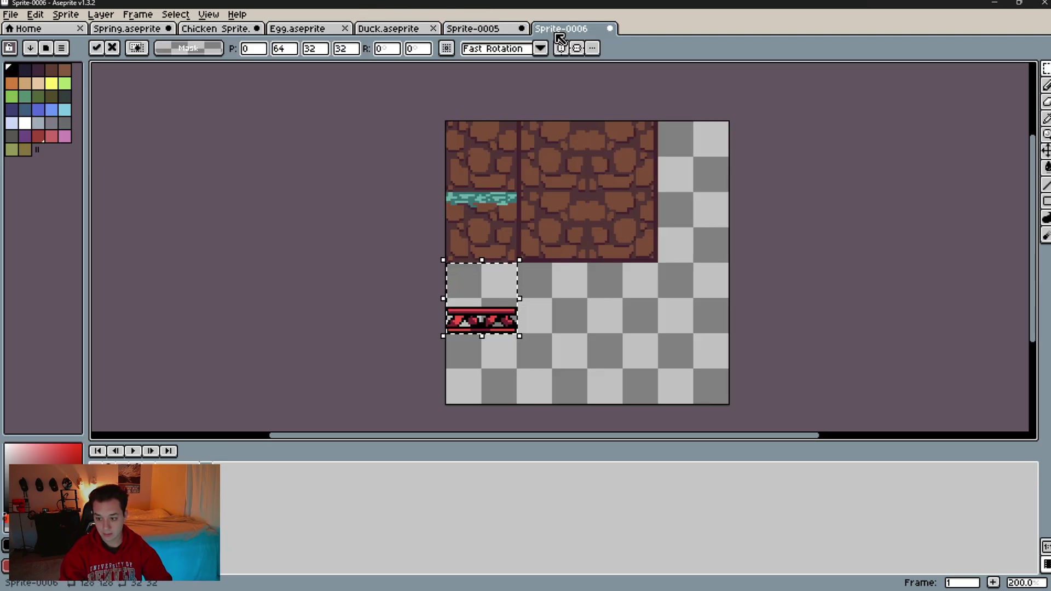
{"action": "left_click", "coordinate": [474, 30]}
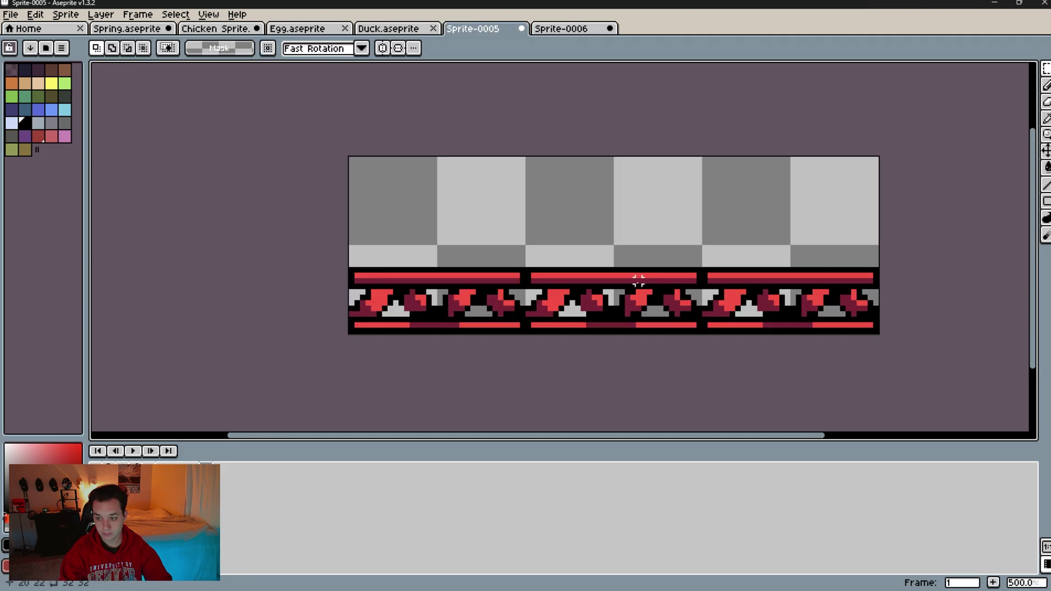
{"action": "scroll", "coordinate": [751, 265], "scroll_direction": "right", "scroll_amount": 2}
{"action": "left_click", "coordinate": [396, 30]}
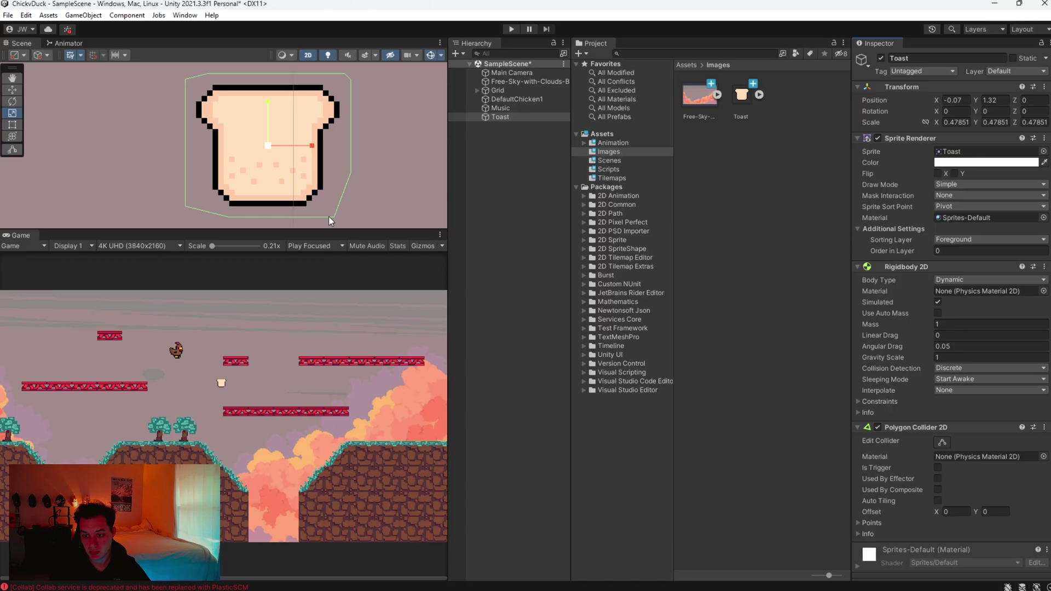
Switch to Unity and move the shotgun object up beside the chicken
{"action": "left_click", "coordinate": [333, 218]}
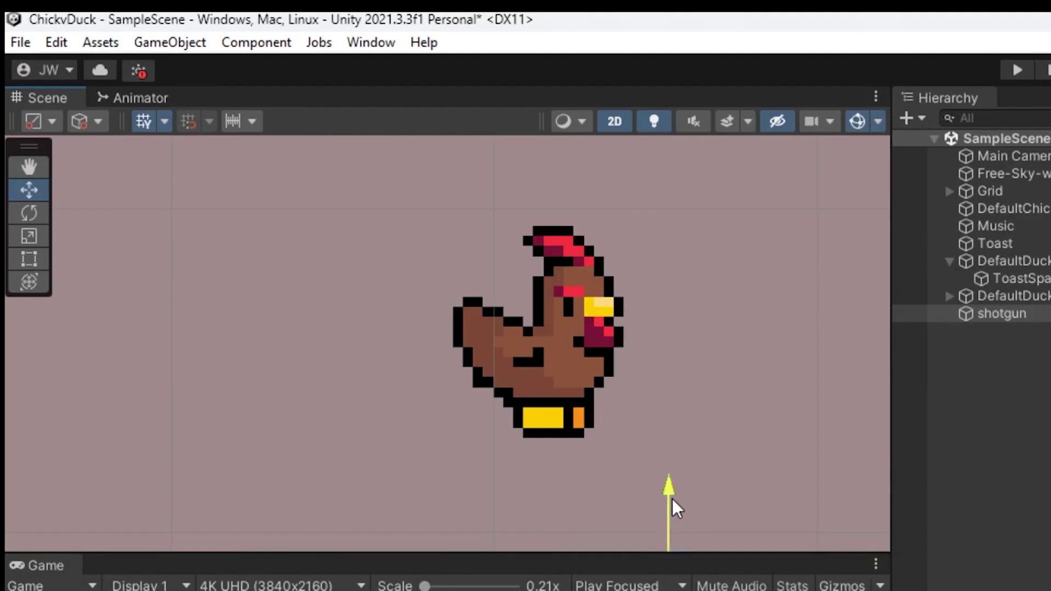
{"action": "left_click_drag", "start_coordinate": [672, 498], "coordinate": [712, 289]}
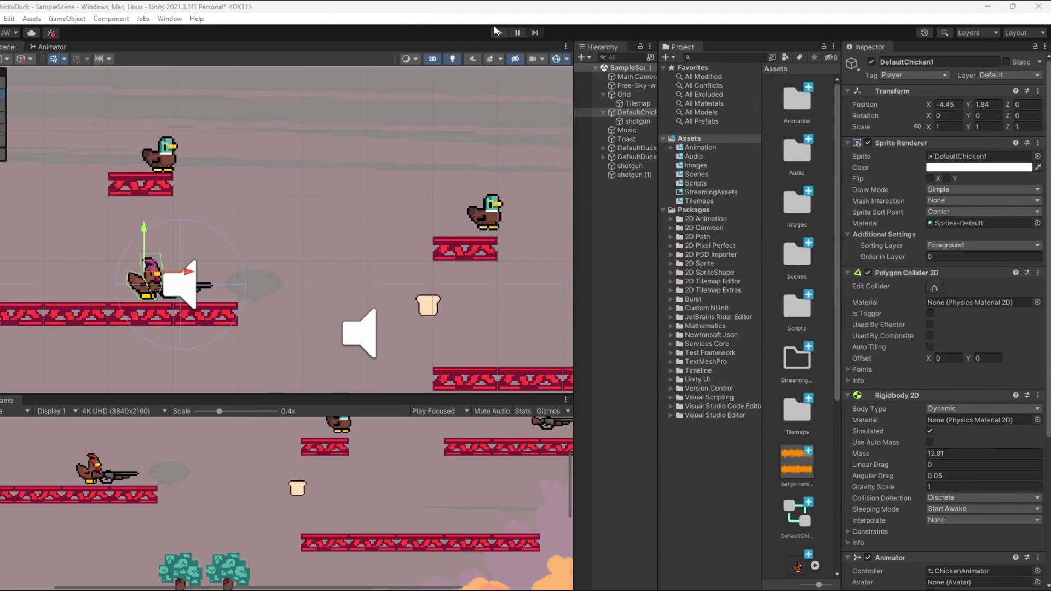
Run the scene to test the chicken's shotgun against the ducks, then stop it
{"action": "left_click", "coordinate": [496, 31]}
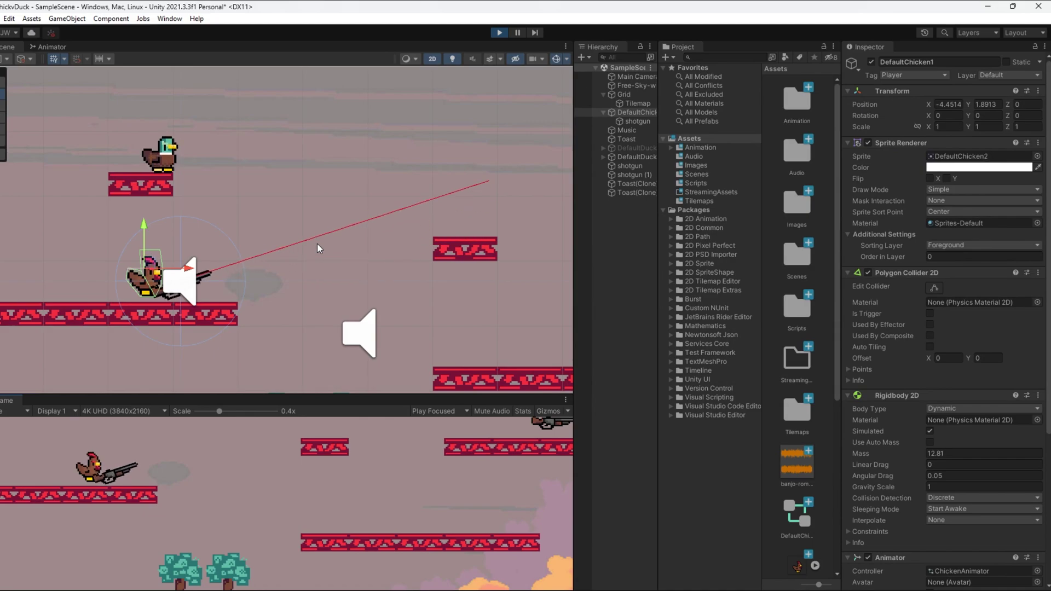
{"action": "left_click", "coordinate": [498, 31]}
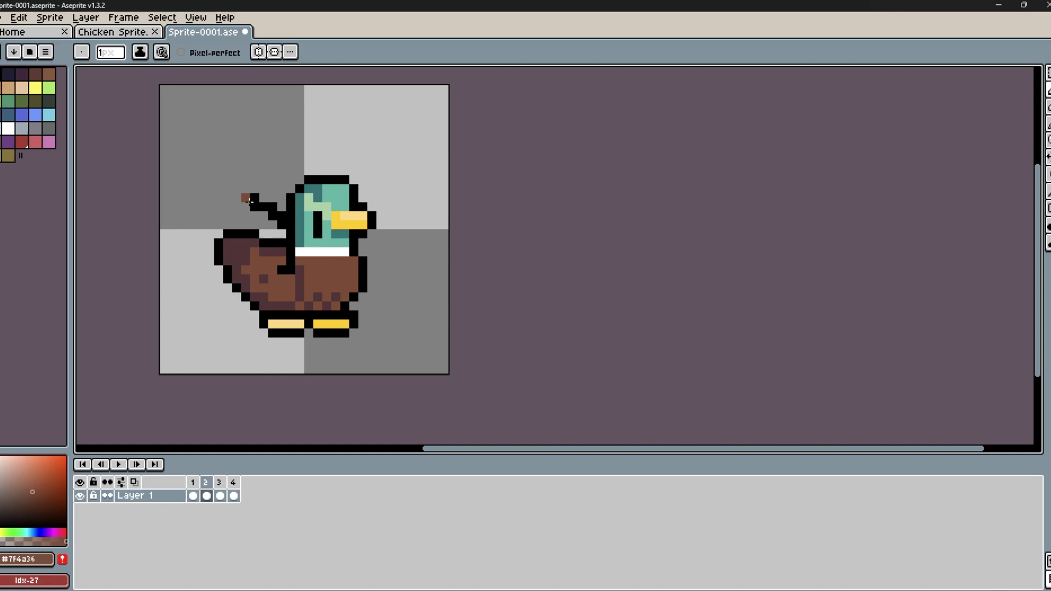
Preview the duck's frame animation in Aseprite and stop the playback
{"action": "left_click", "coordinate": [119, 465]}
{"action": "left_click", "coordinate": [119, 465]}
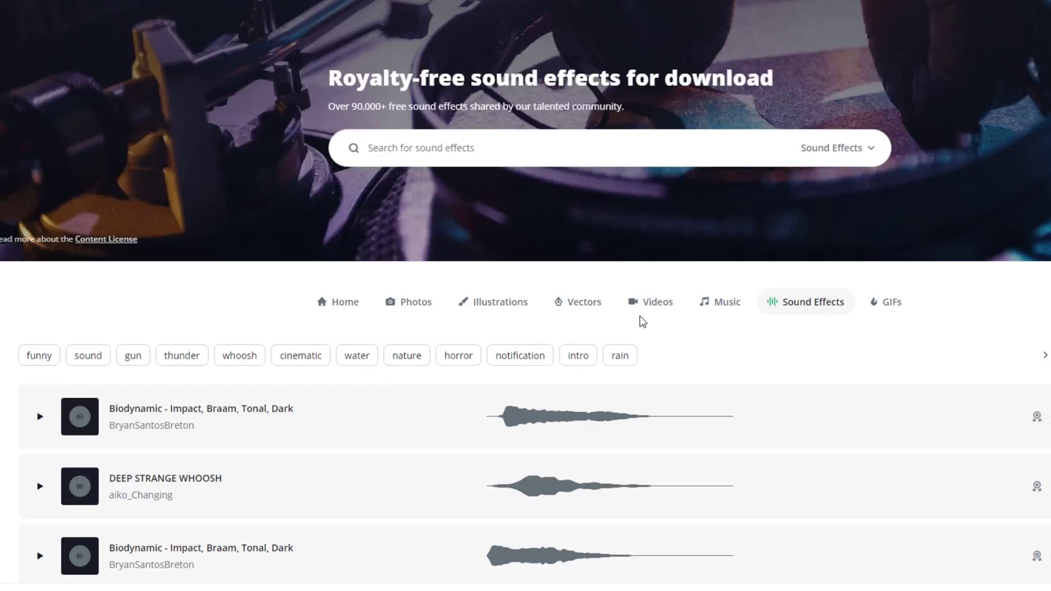
Browse the royalty-free sound effects listed on the website
{"action": "scroll", "coordinate": [643, 322], "scroll_direction": "down", "scroll_amount": 10}
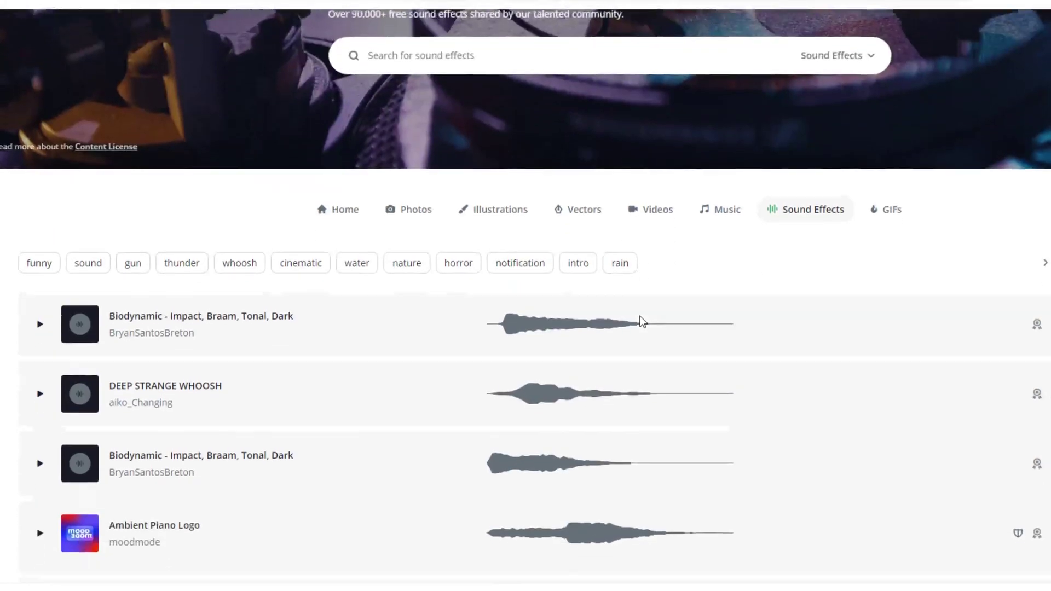
{"action": "scroll", "coordinate": [641, 322], "scroll_direction": "down", "scroll_amount": 4}
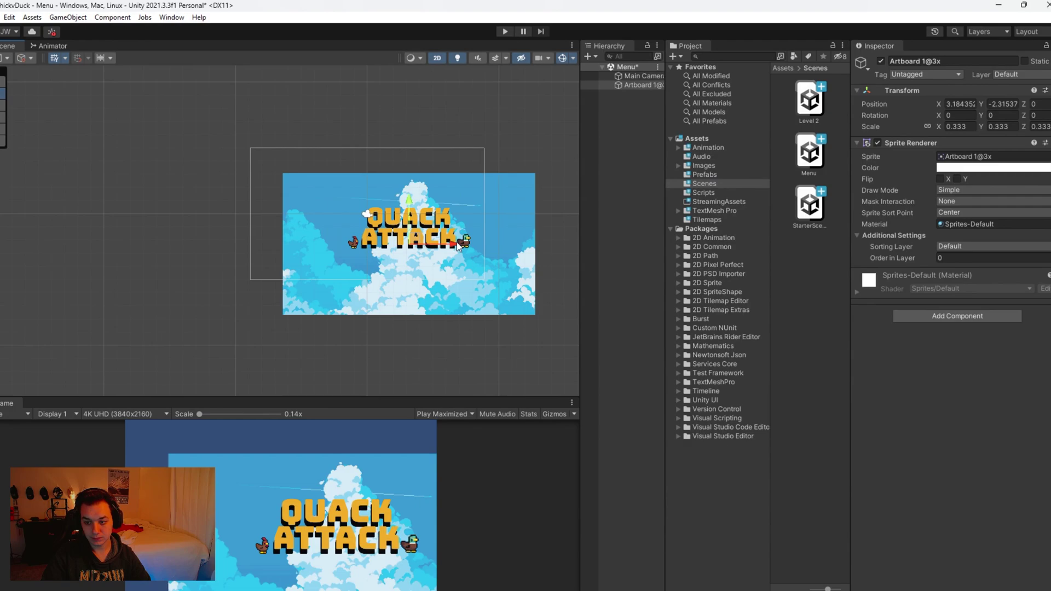
Move the Quack Attack title artwork left toward the camera frame in Unity's Menu scene
{"action": "left_click_drag", "start_coordinate": [458, 244], "coordinate": [426, 245]}
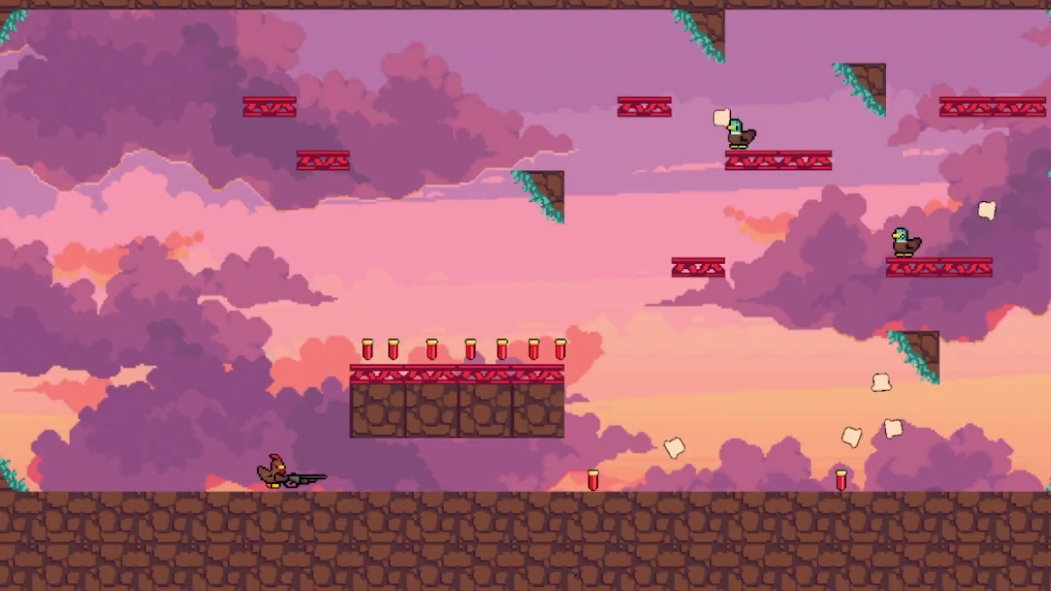
{"action": "key", "text": "space"}
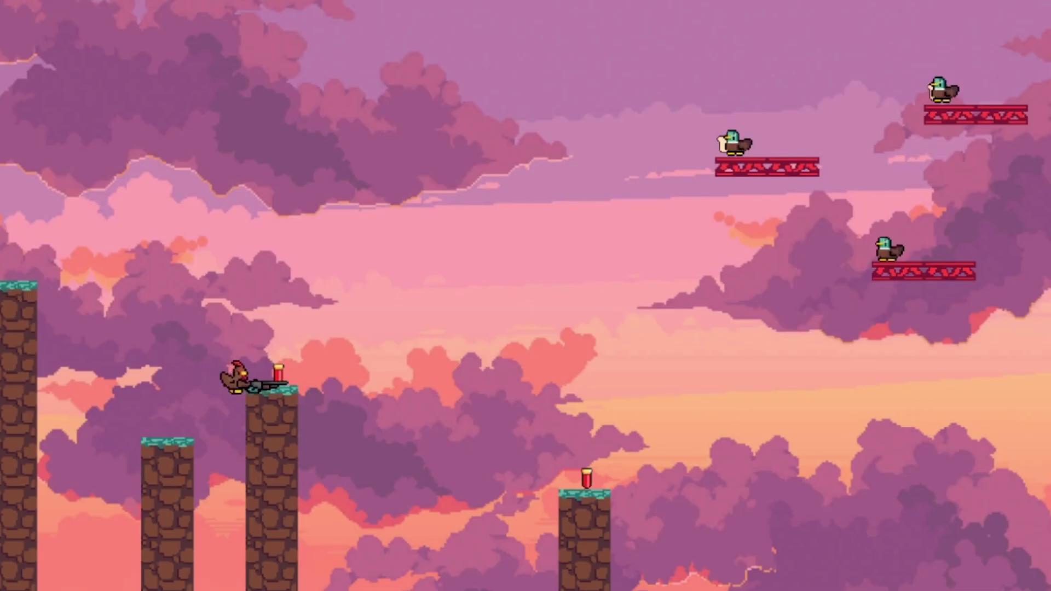
{"action": "key", "text": "space"}
{"action": "key", "text": "Right"}
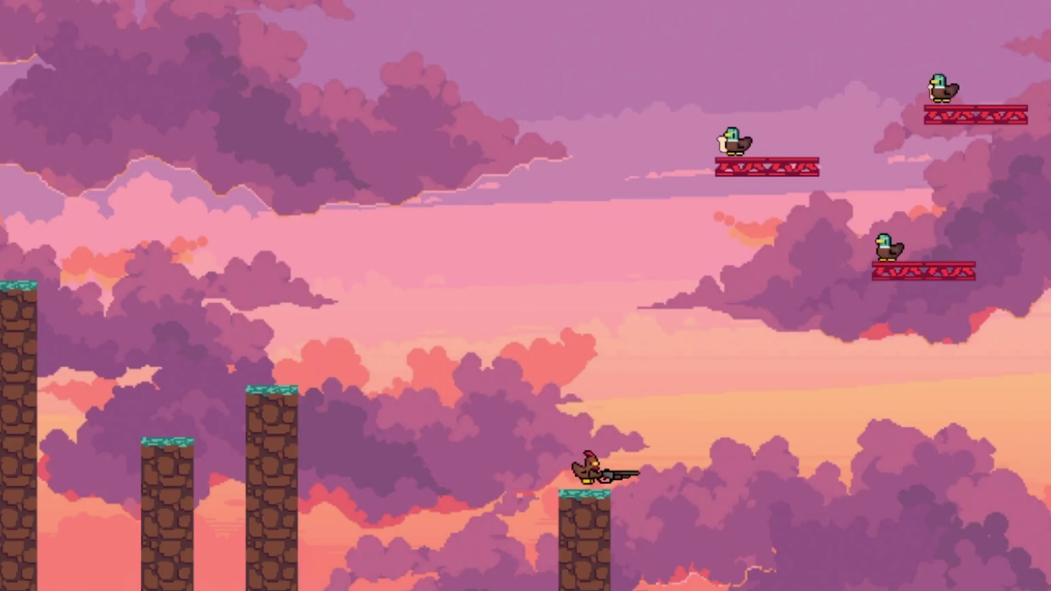
{"action": "key", "text": "Left"}
{"action": "key", "text": "space"}
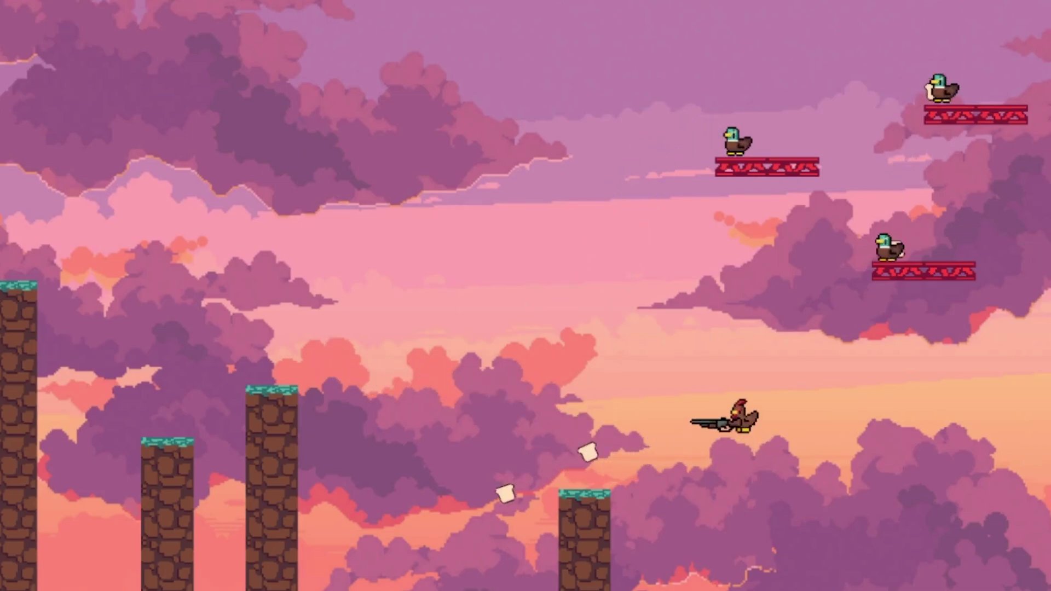
{"action": "key", "text": "Right"}
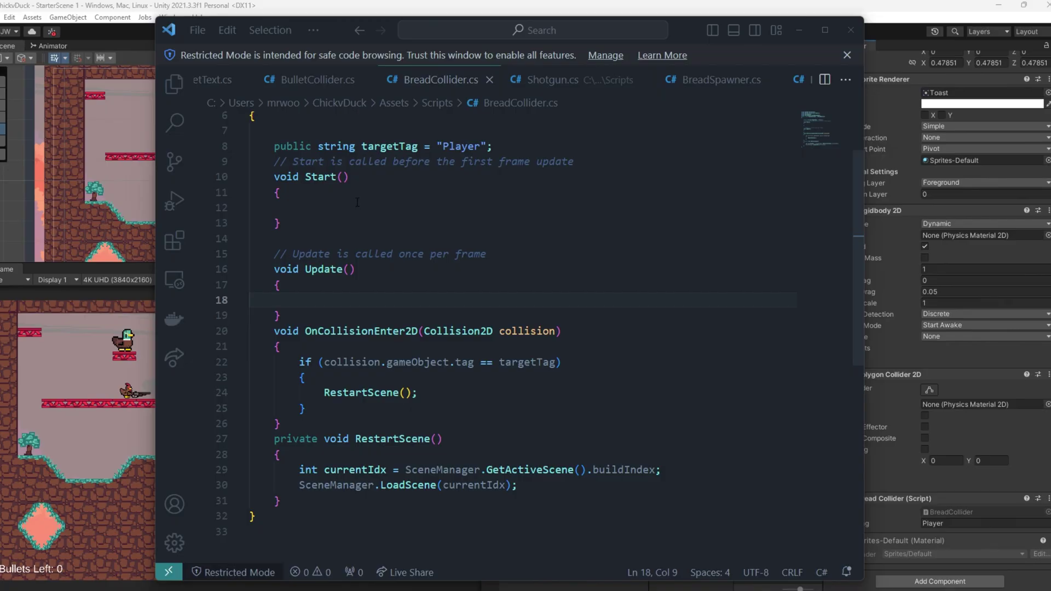
Insert an empty line below the targetTag declaration in BreadCollider.cs
{"action": "scroll", "coordinate": [347, 220], "scroll_direction": "up", "scroll_amount": 2}
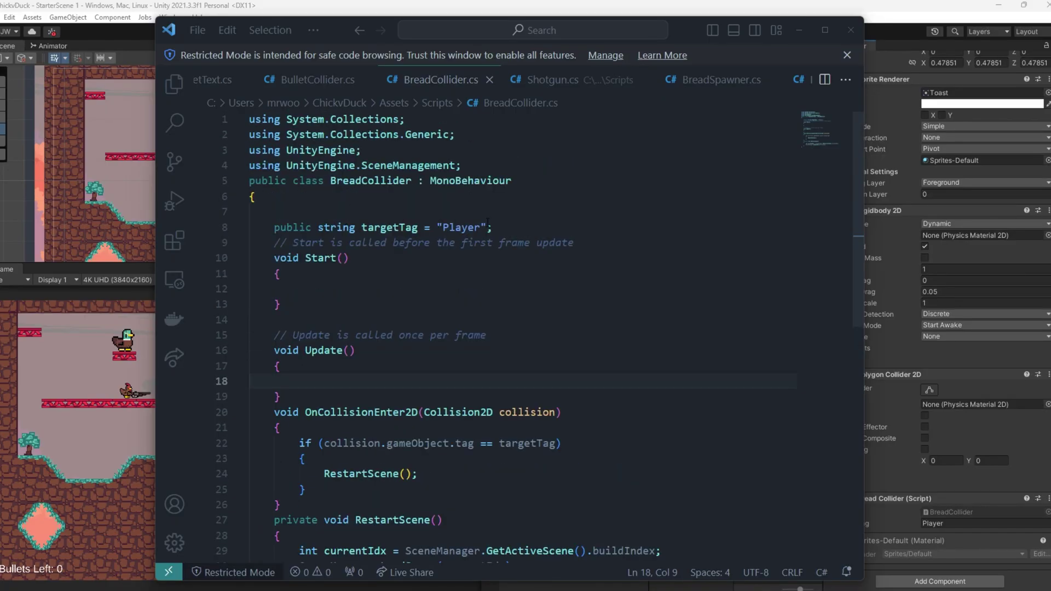
{"action": "key", "text": "Return"}
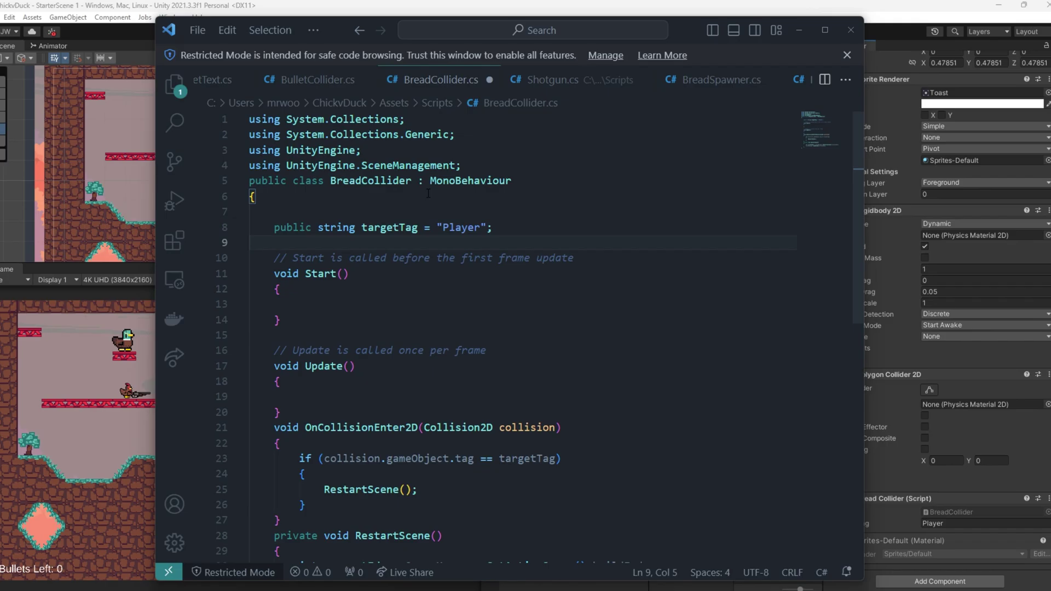